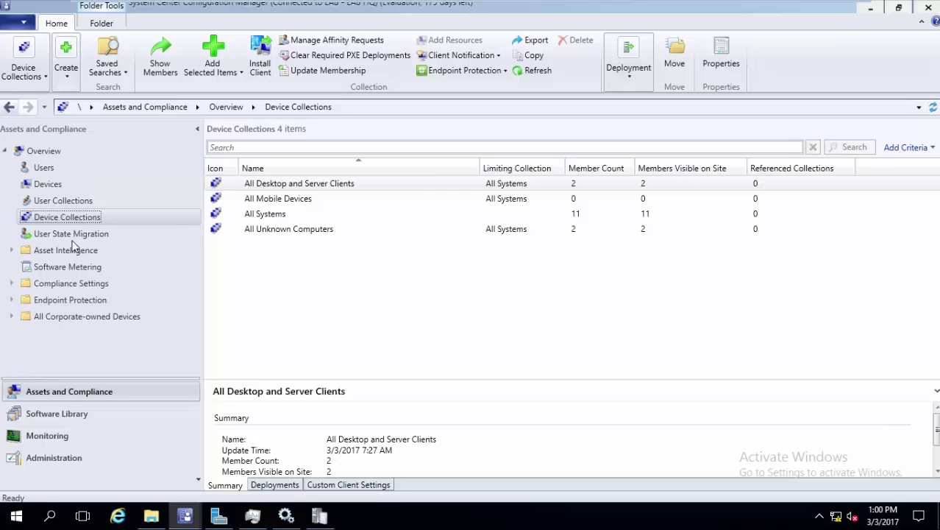
# Look over the Software Library overview and the Devices list, and return to the device collections
pyautogui.click(76, 414)
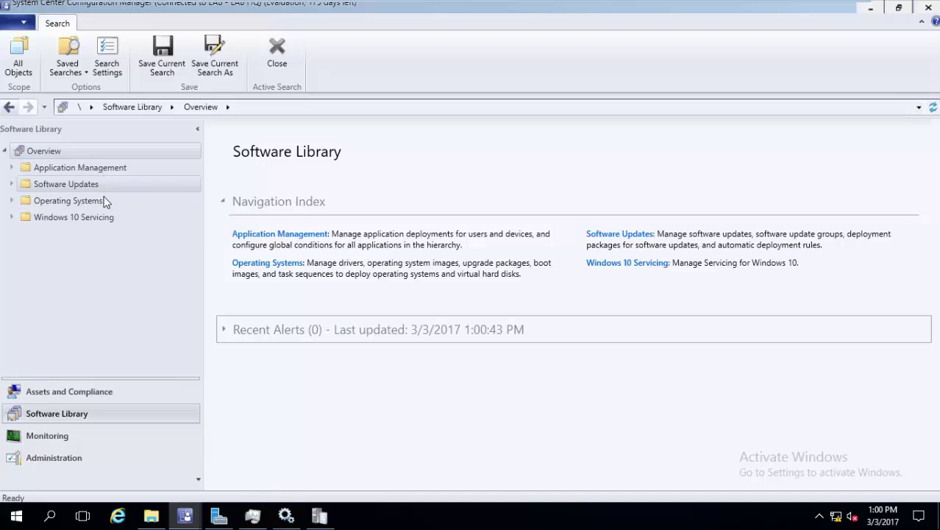
pyautogui.click(98, 391)
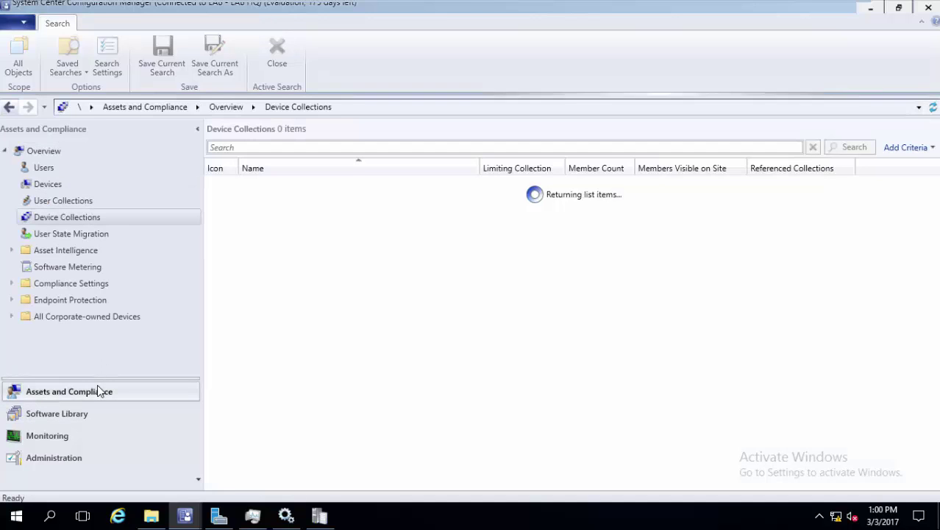
pyautogui.click(60, 181)
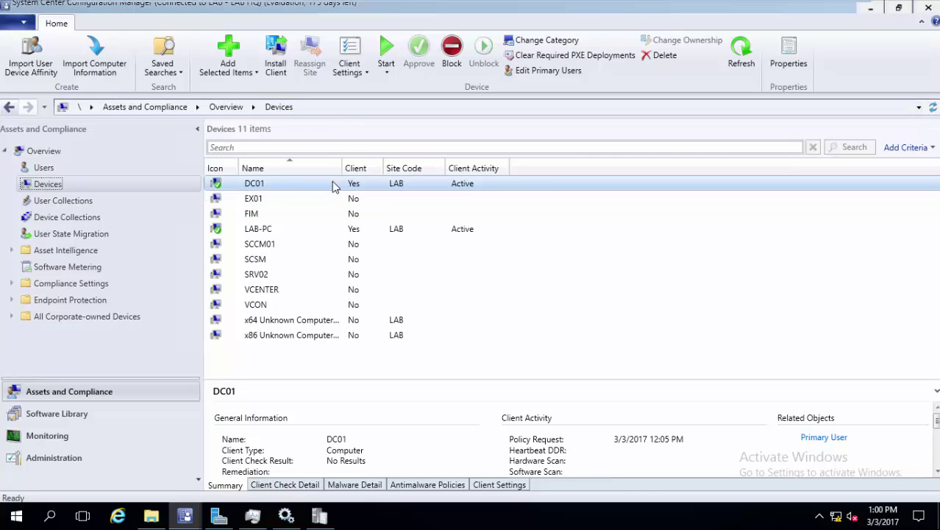
pyautogui.click(114, 223)
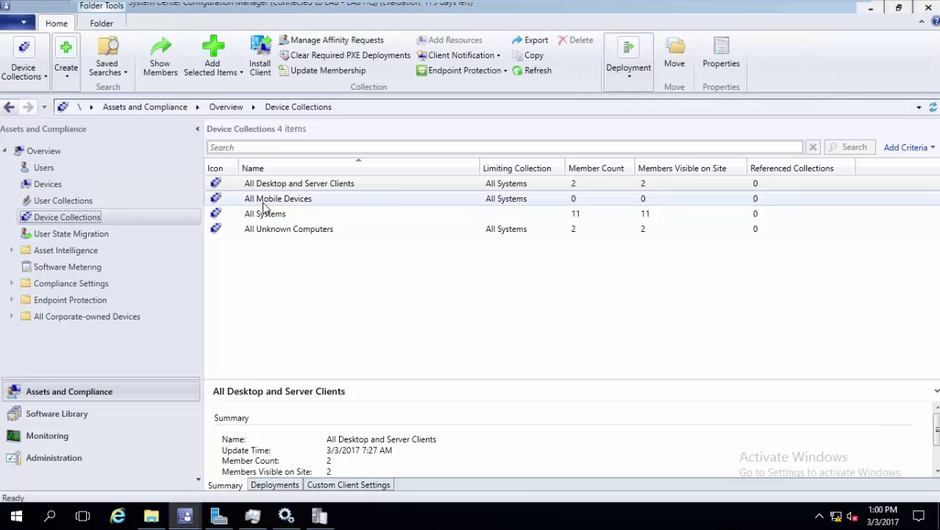
# Examine which deployment types are available for the All Systems device collection
pyautogui.click(280, 213)
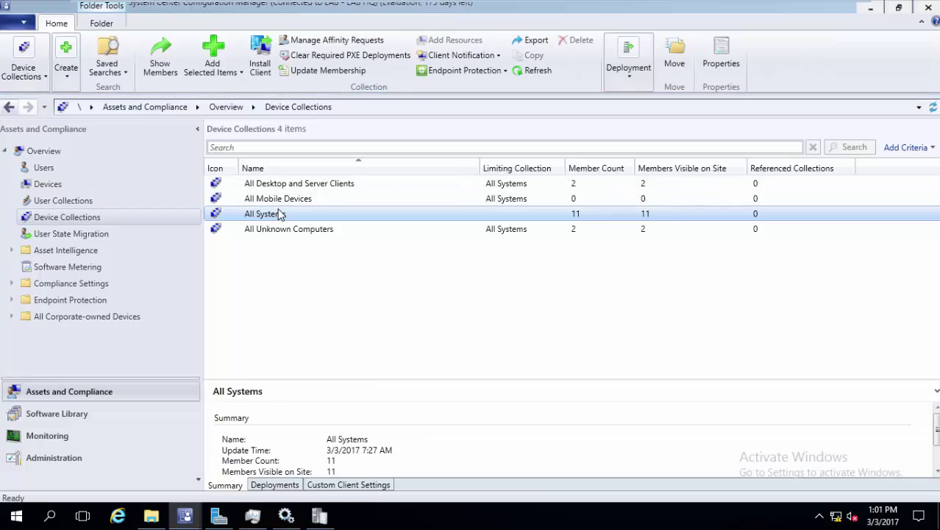
pyautogui.rightClick(280, 213)
pyautogui.moveTo(292, 217)
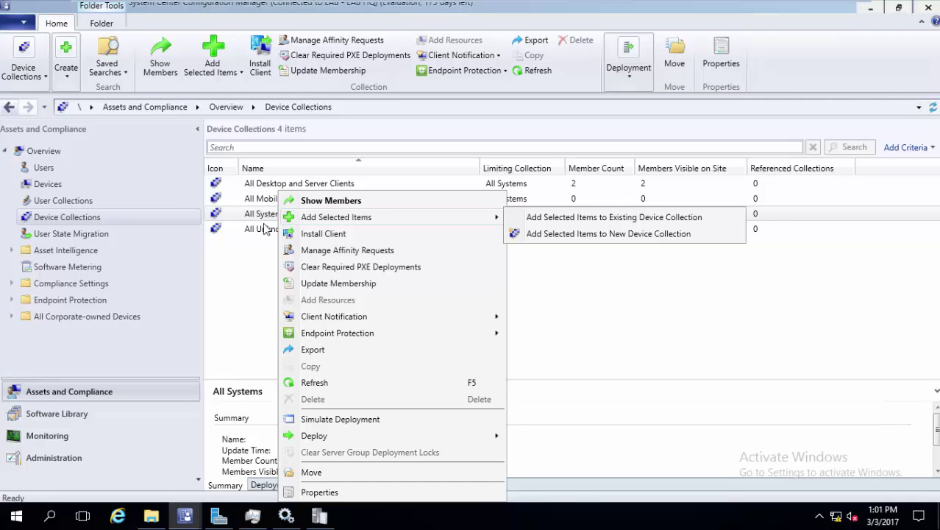
pyautogui.moveTo(319, 439)
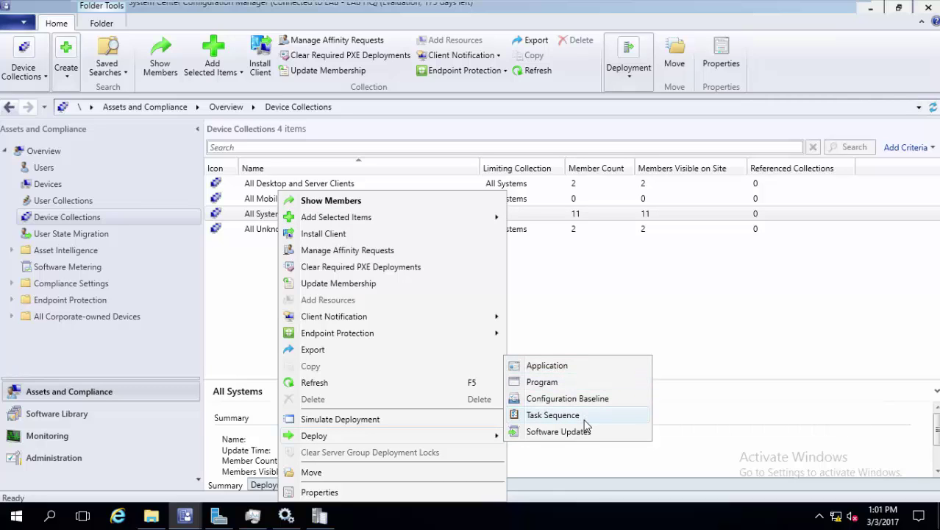
pyautogui.click(649, 342)
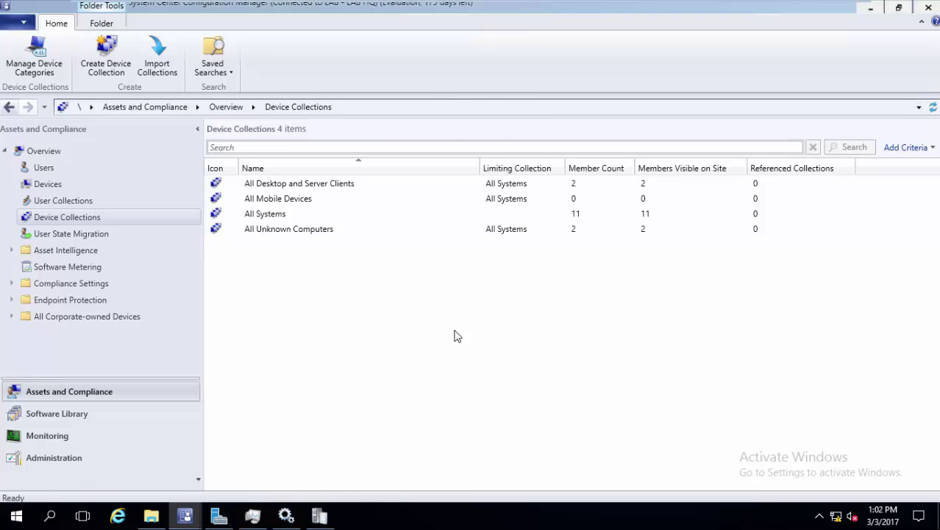
# Start a new device collection and name it "collection for testing"
pyautogui.rightClick(177, 213)
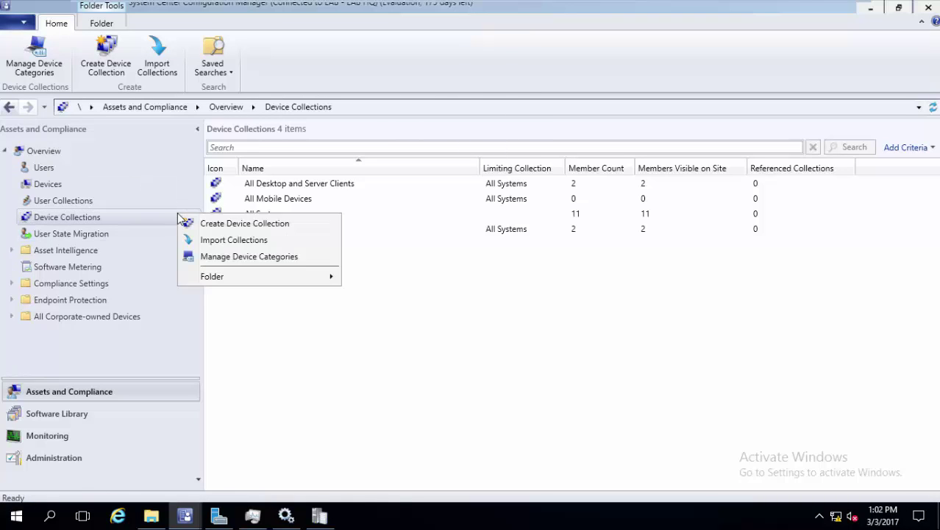
pyautogui.click(237, 224)
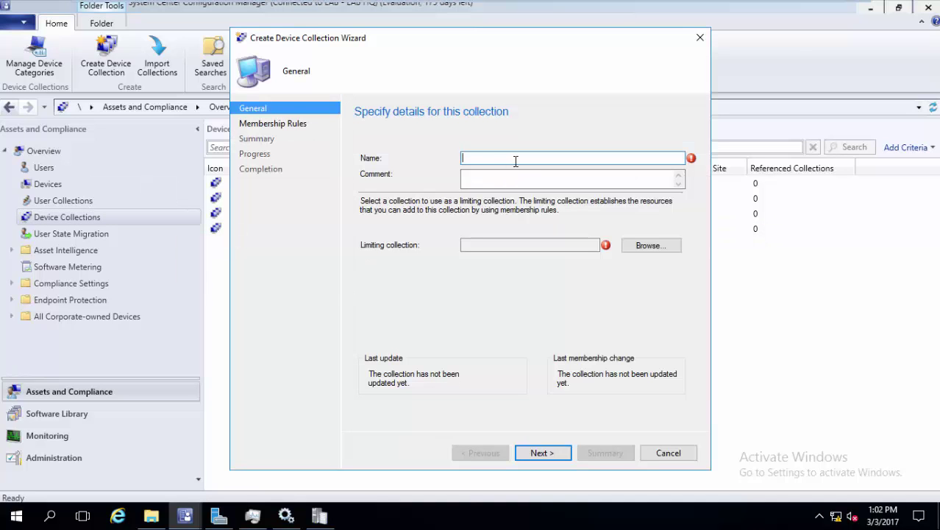
pyautogui.write('collection for test')
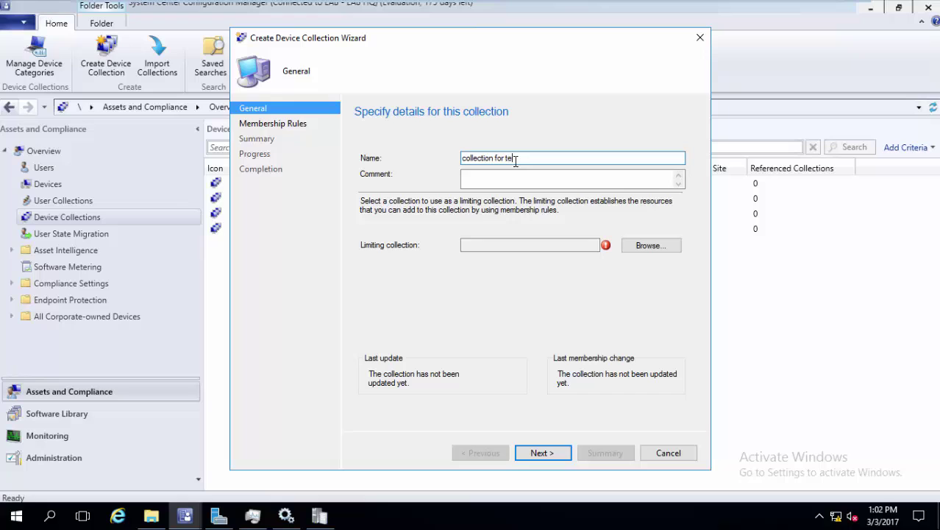
pyautogui.write('ing')
# Set All Unknown Computers as the limiting collection and continue to the membership rules
pyautogui.click(633, 252)
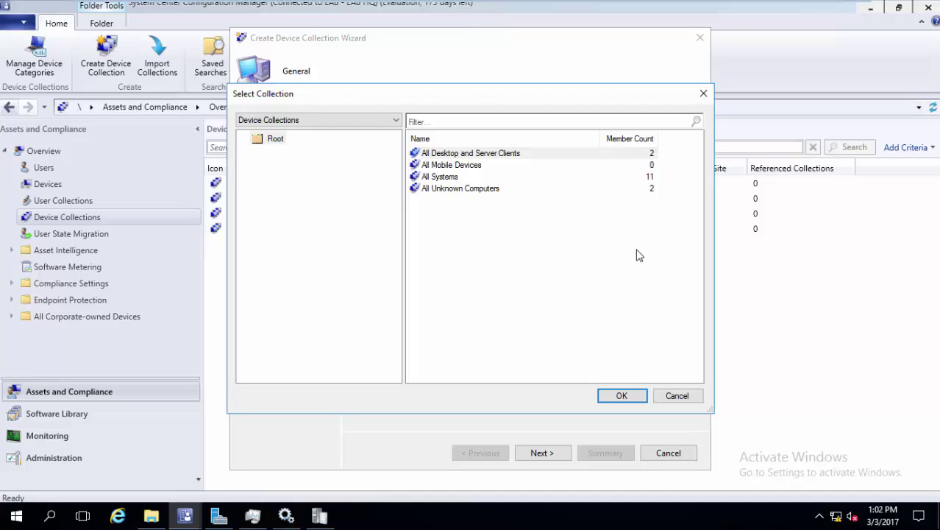
pyautogui.click(516, 190)
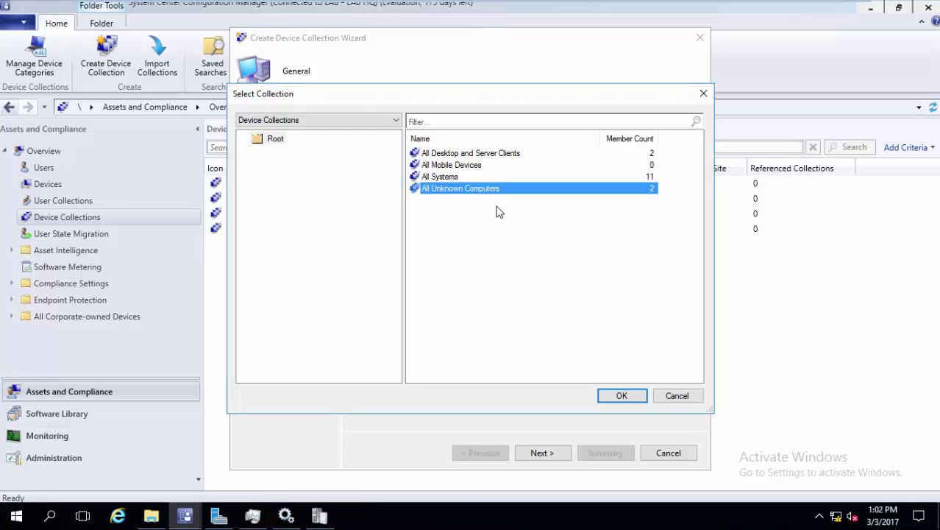
pyautogui.click(504, 156)
pyautogui.click(497, 194)
pyautogui.click(617, 395)
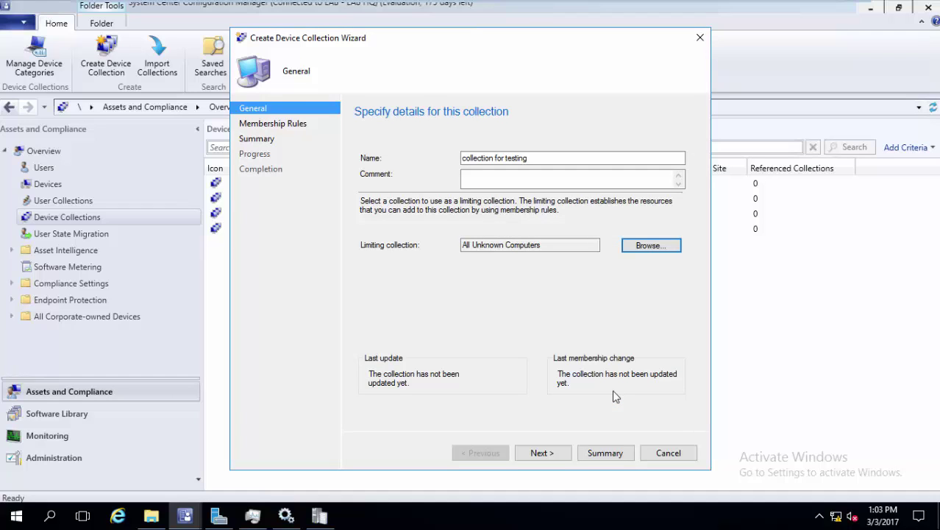
pyautogui.click(558, 451)
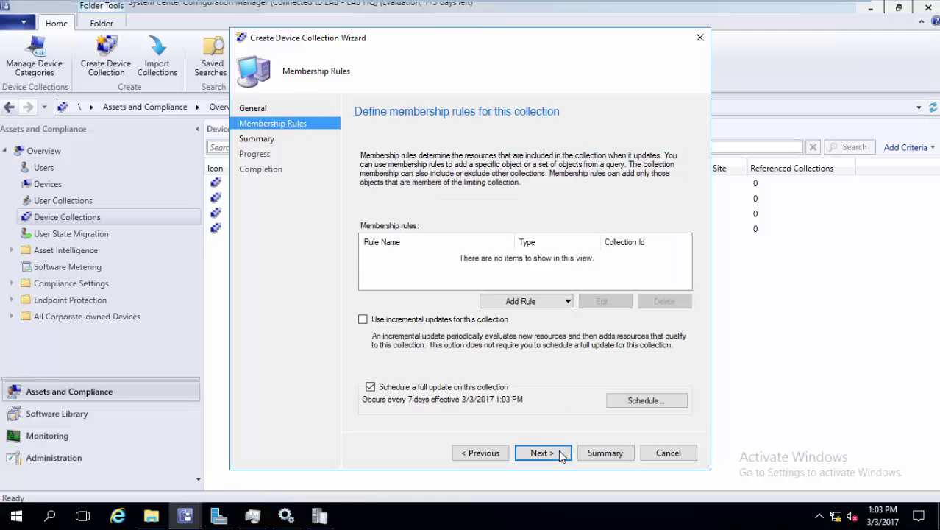
# Try to add a direct membership rule for the system resource named lab-pc
pyautogui.click(515, 302)
pyautogui.click(524, 319)
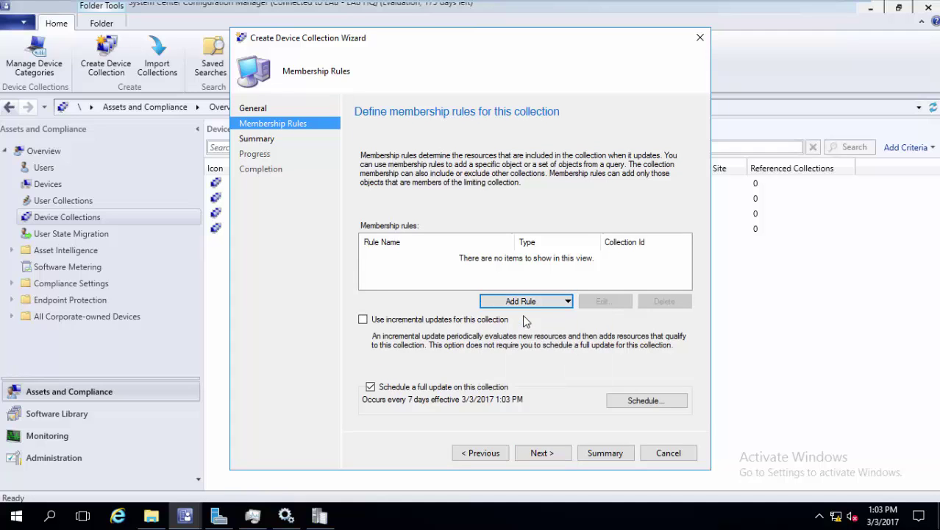
pyautogui.click(543, 451)
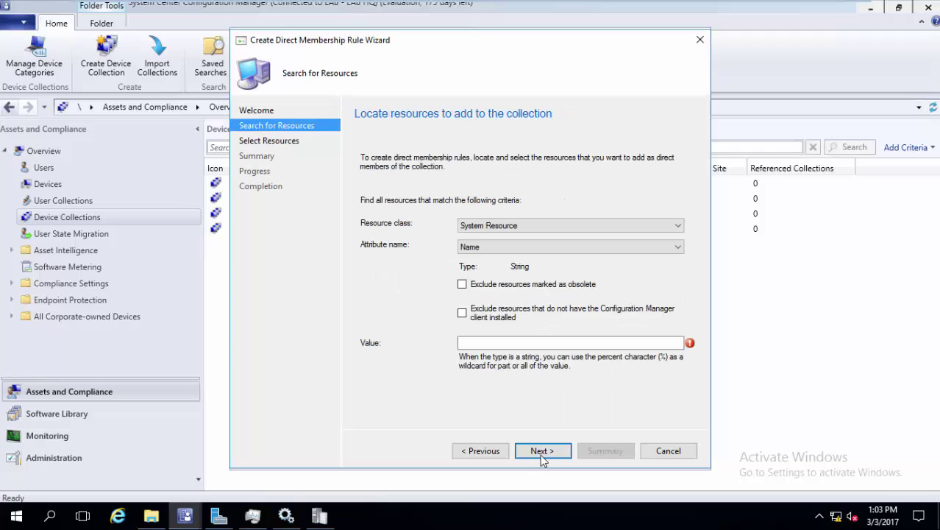
pyautogui.click(546, 344)
pyautogui.write('lab-pc')
pyautogui.click(547, 452)
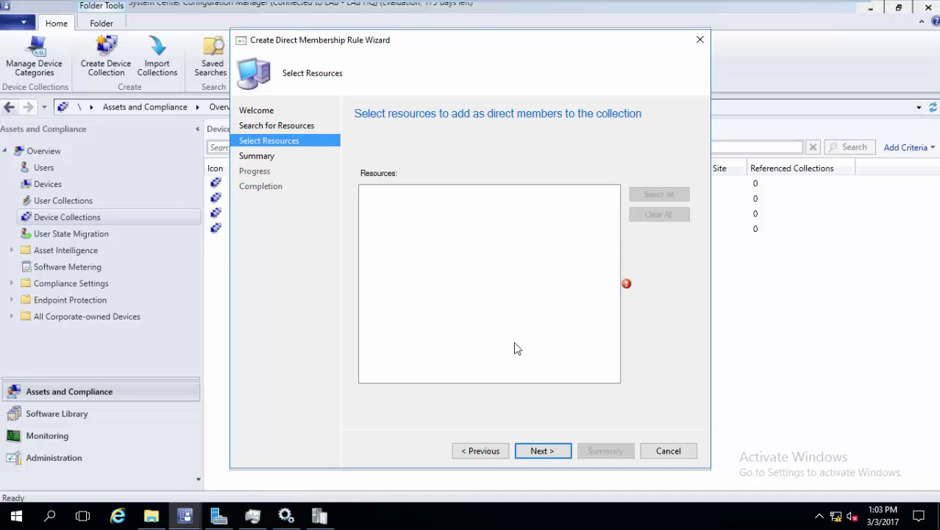
pyautogui.click(493, 452)
pyautogui.click(493, 452)
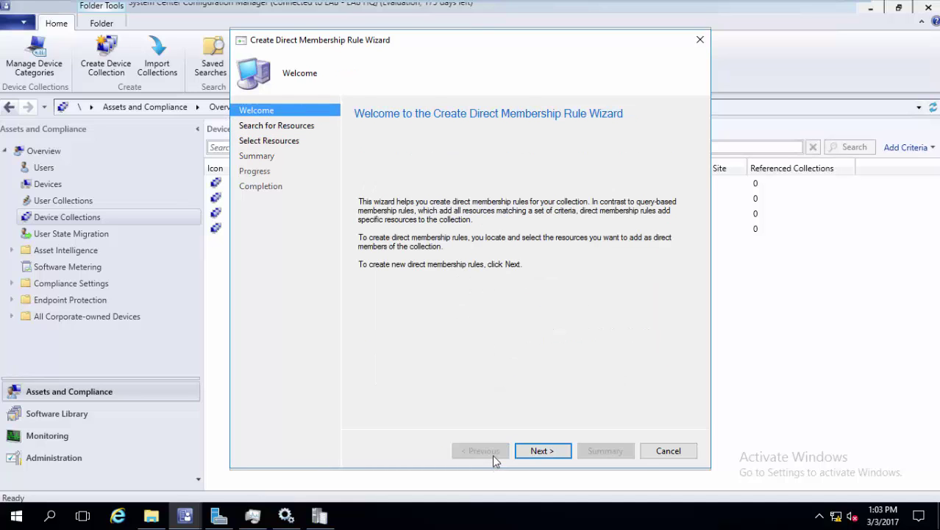
pyautogui.click(652, 453)
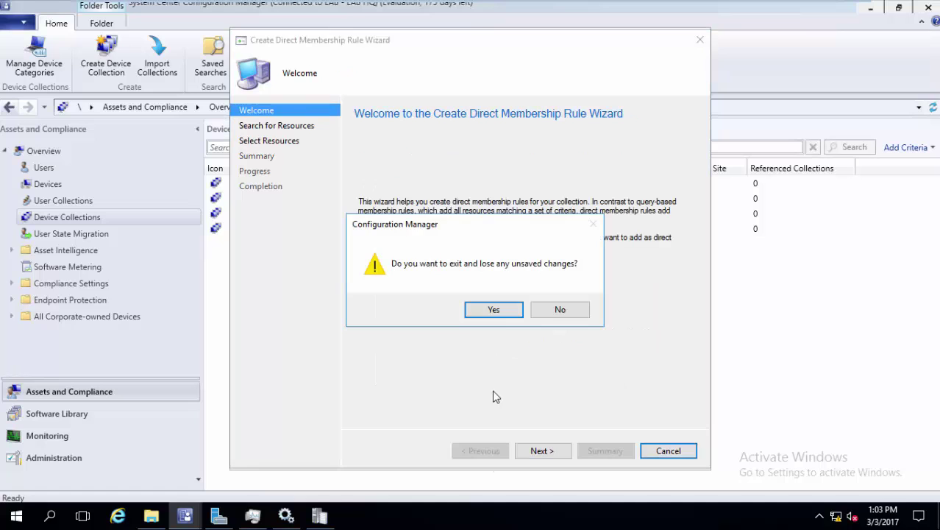
pyautogui.click(500, 315)
# Set the new collection's limiting collection to All Systems and continue to the membership rules
pyautogui.click(470, 451)
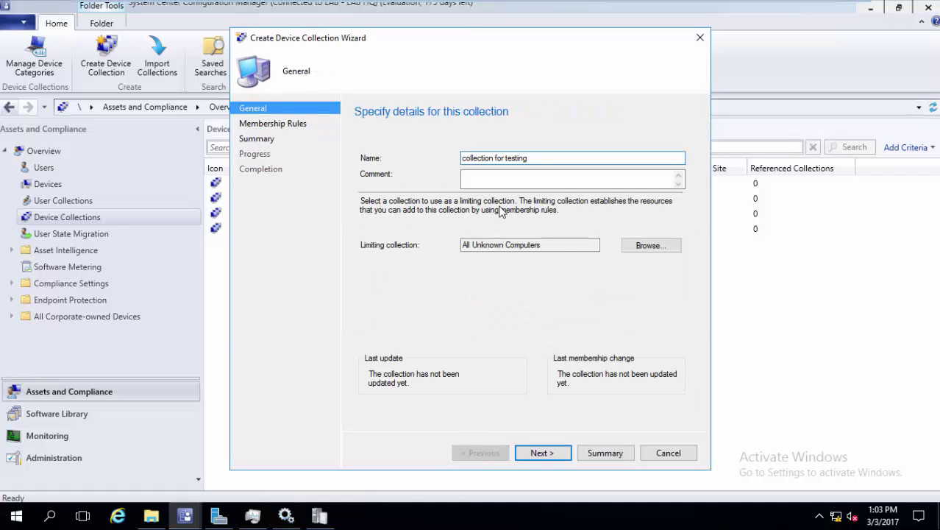
pyautogui.click(641, 246)
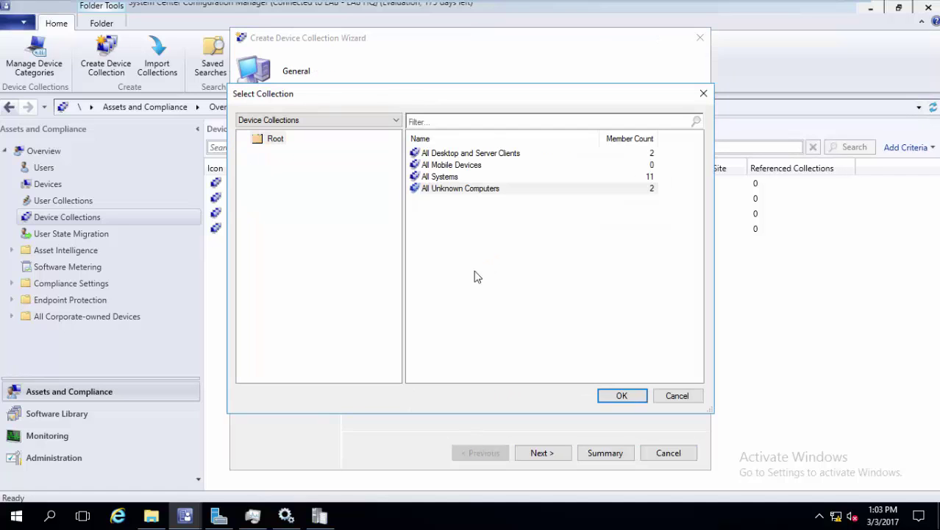
pyautogui.click(439, 177)
pyautogui.click(622, 395)
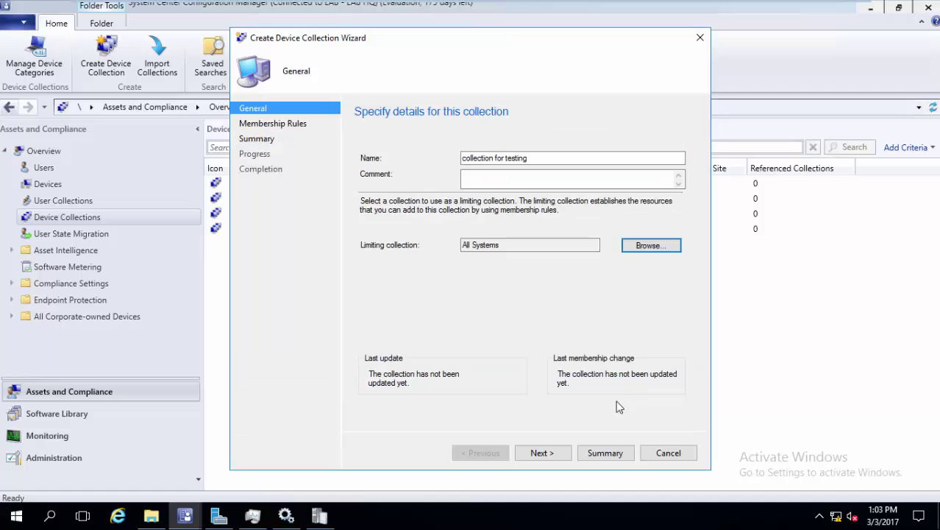
pyautogui.click(556, 453)
# Add a direct membership rule by finding system resources named lab-pc and selecting LAB-PC
pyautogui.click(568, 303)
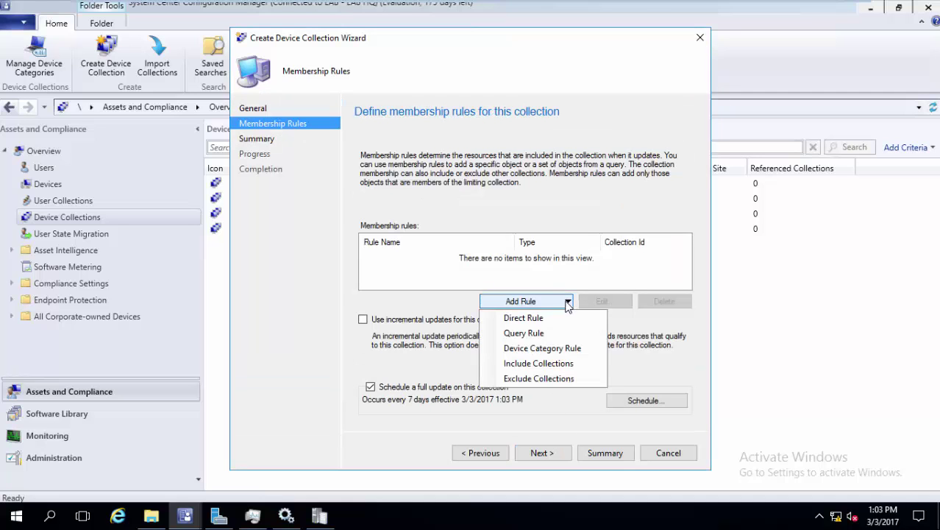
pyautogui.click(523, 318)
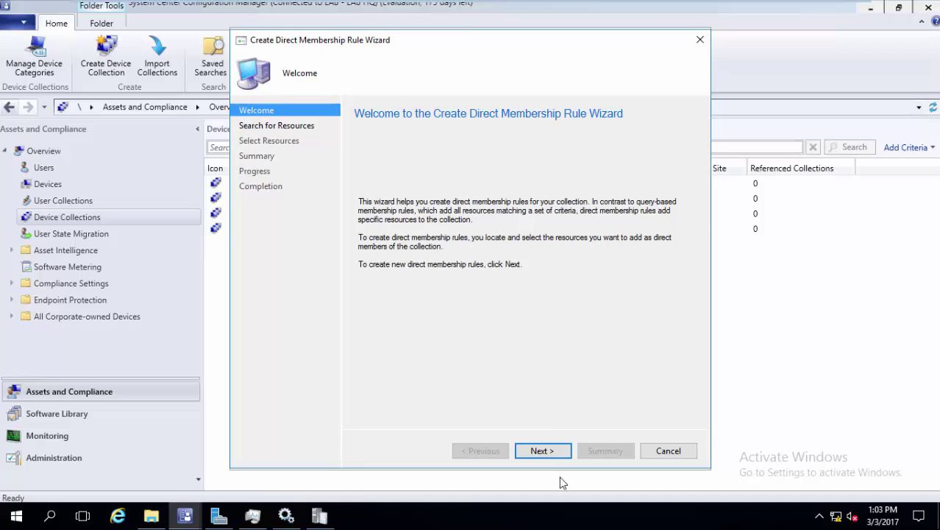
pyautogui.click(543, 450)
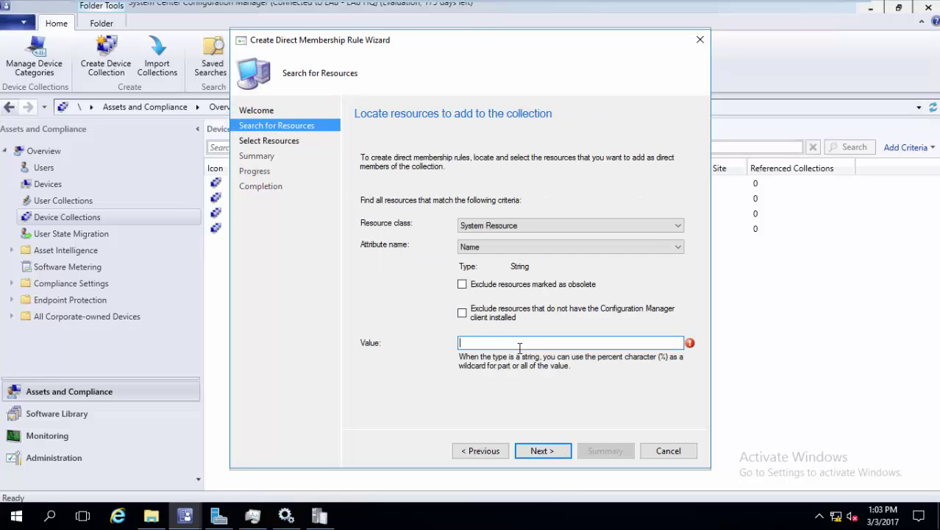
pyautogui.write('lab-pc')
pyautogui.click(544, 453)
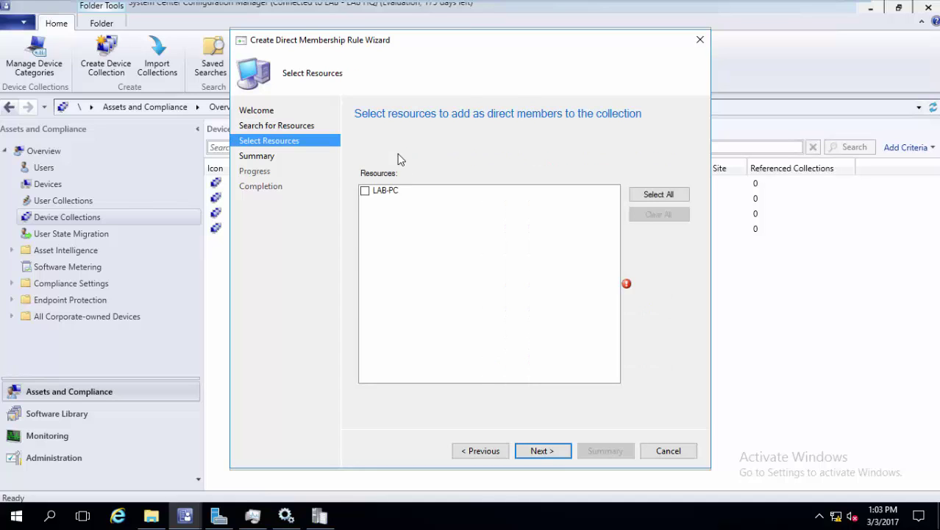
pyautogui.click(365, 192)
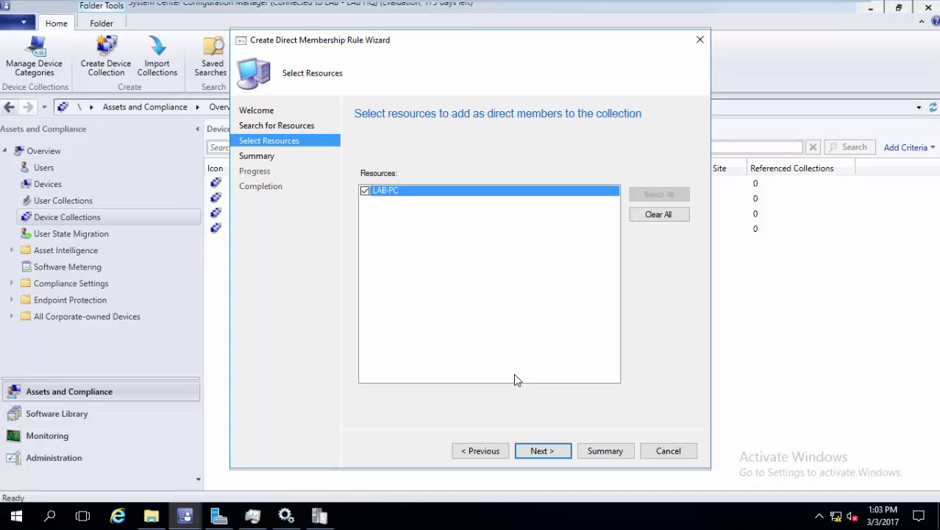
pyautogui.click(542, 451)
pyautogui.click(543, 451)
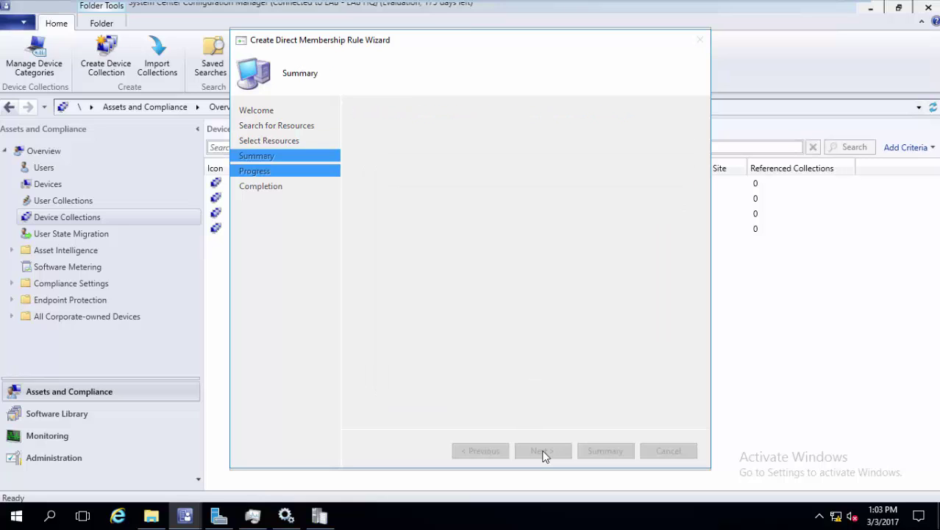
pyautogui.click(668, 450)
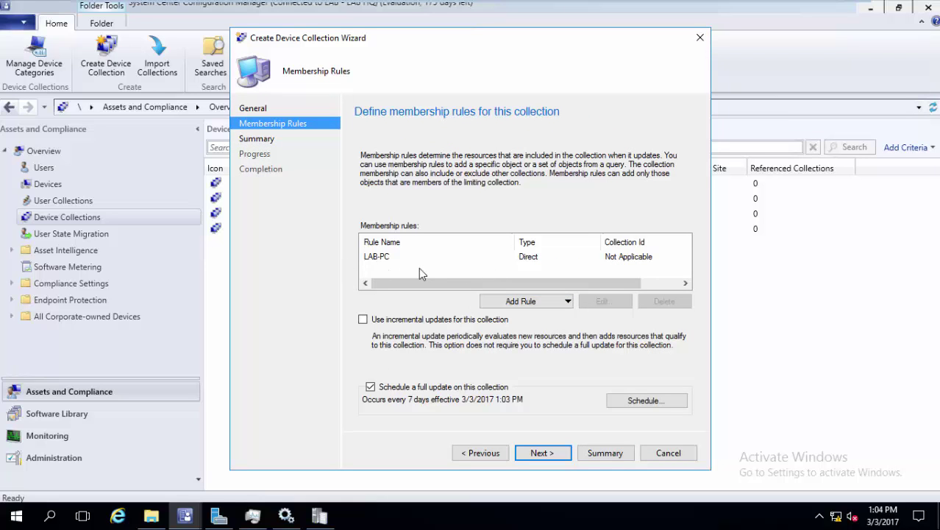
pyautogui.click(515, 308)
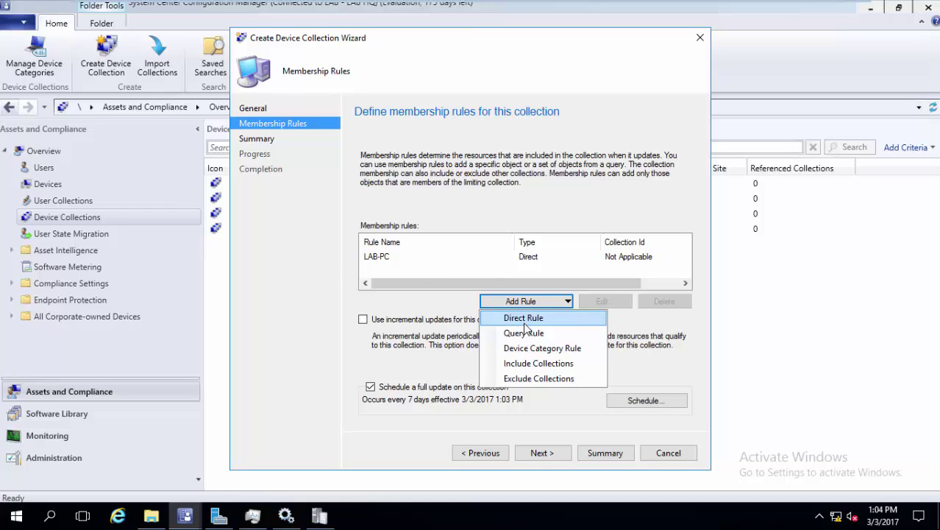
pyautogui.click(529, 319)
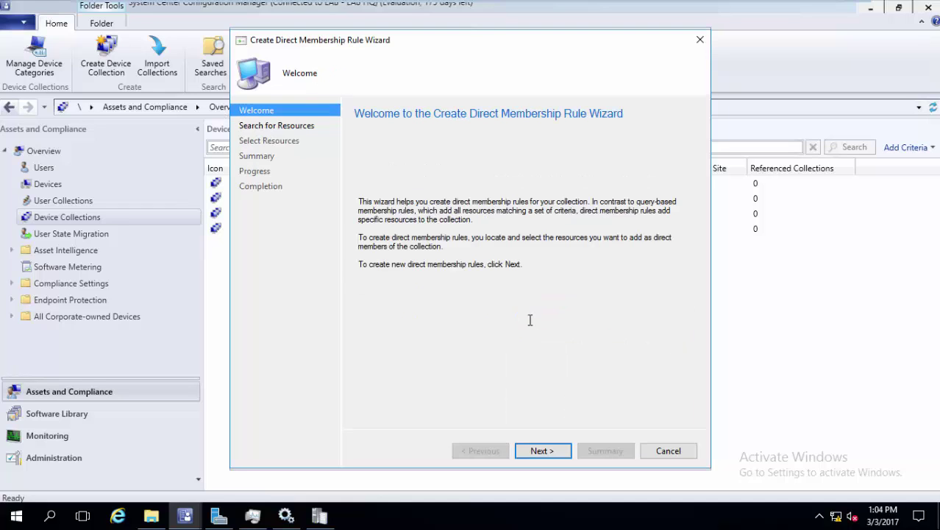
pyautogui.click(542, 451)
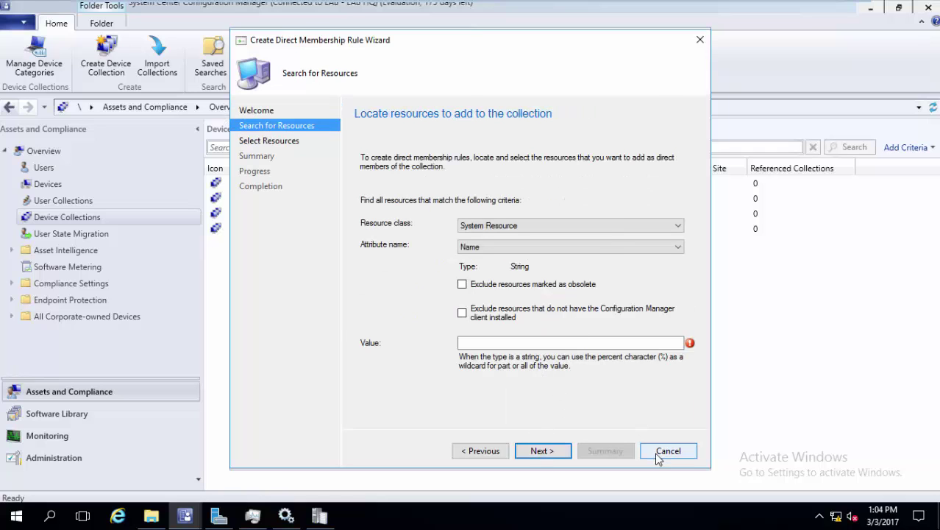
pyautogui.click(659, 456)
pyautogui.click(491, 311)
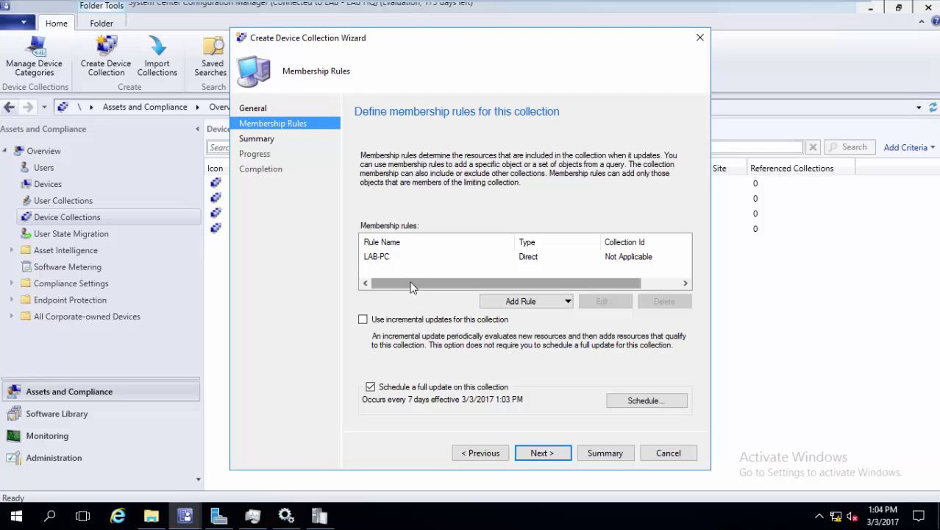
# Start another direct membership rule and find system resources whose name matches dc%
pyautogui.click(524, 302)
pyautogui.click(534, 324)
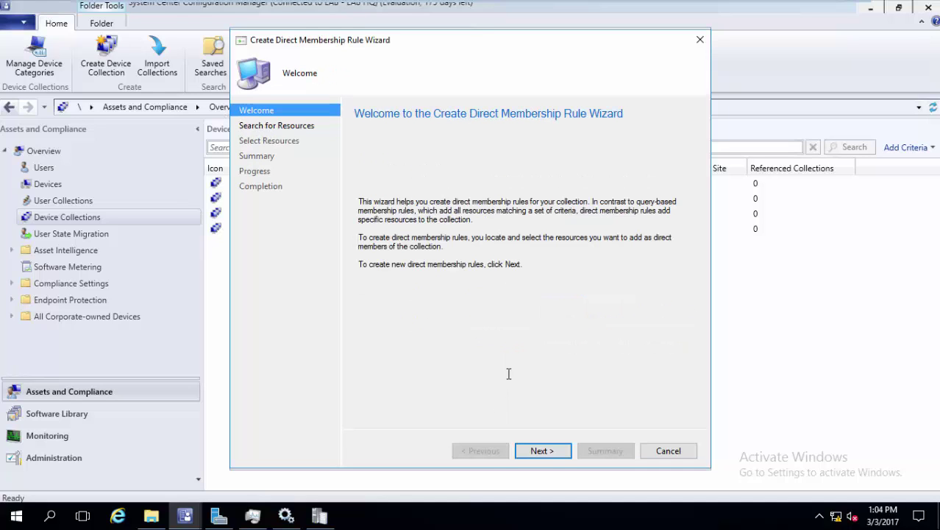
pyautogui.click(561, 456)
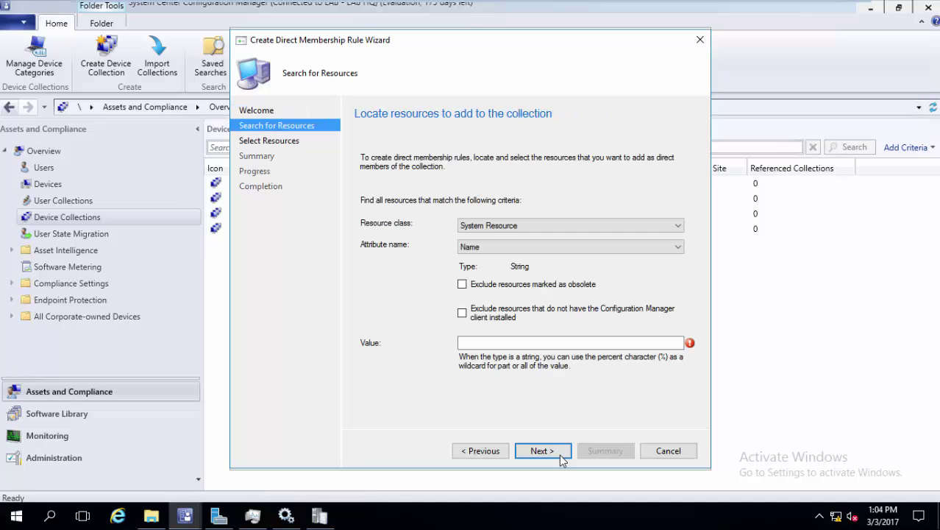
pyautogui.click(544, 344)
pyautogui.write('dc%')
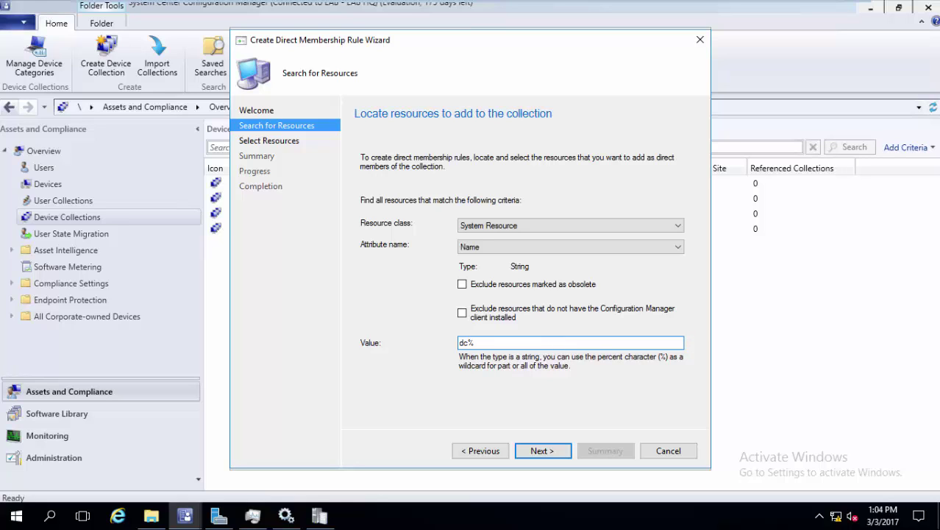
pyautogui.click(563, 448)
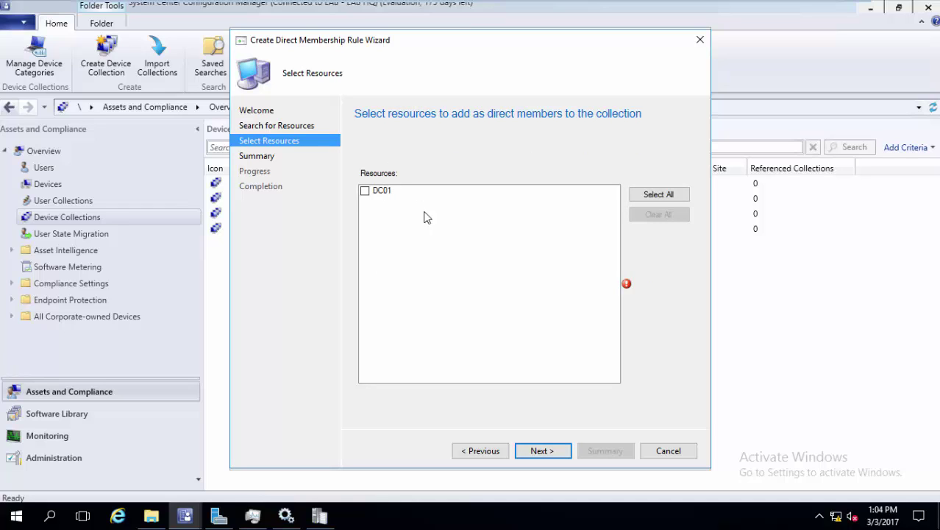
# Return to the resource search criteria and look for system resources named srv
pyautogui.click(479, 451)
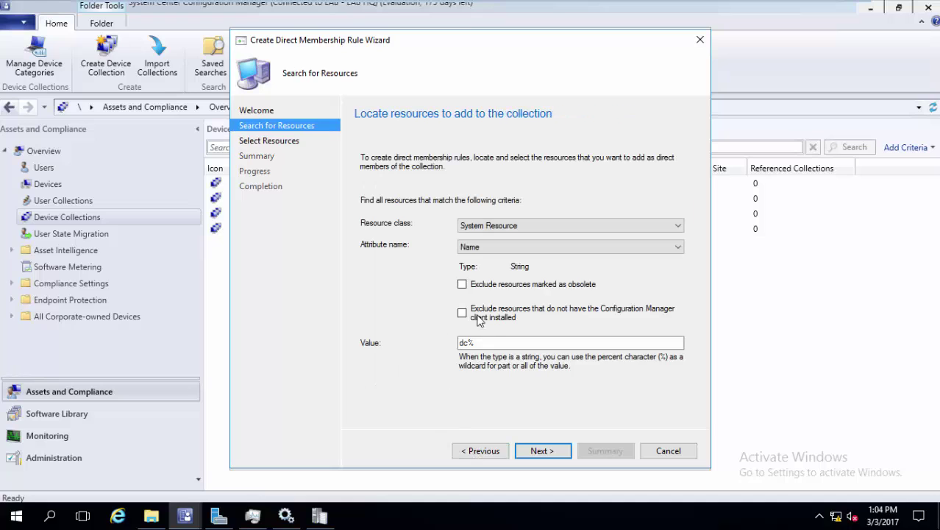
pyautogui.moveTo(487, 342); pyautogui.dragTo(433, 348)
pyautogui.write('dc%')
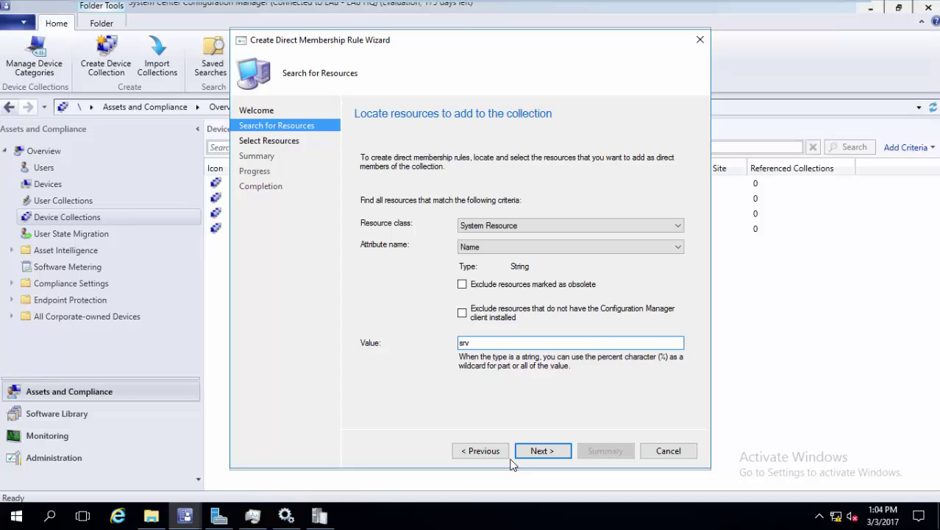
pyautogui.click(533, 451)
pyautogui.click(499, 451)
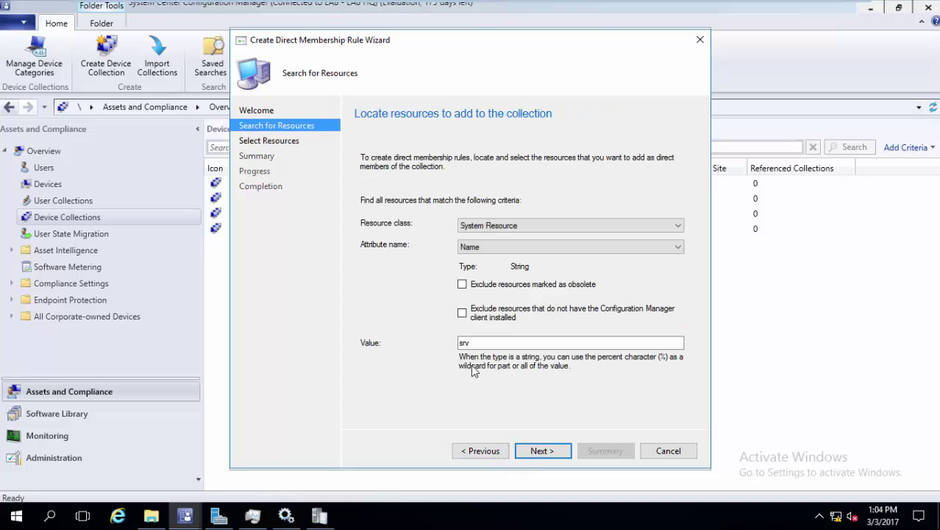
# Find system resources whose name matches sc%, and abandon the additional direct membership rule without saving
pyautogui.moveTo(485, 342); pyautogui.dragTo(448, 342)
pyautogui.doubleClick(562, 452)
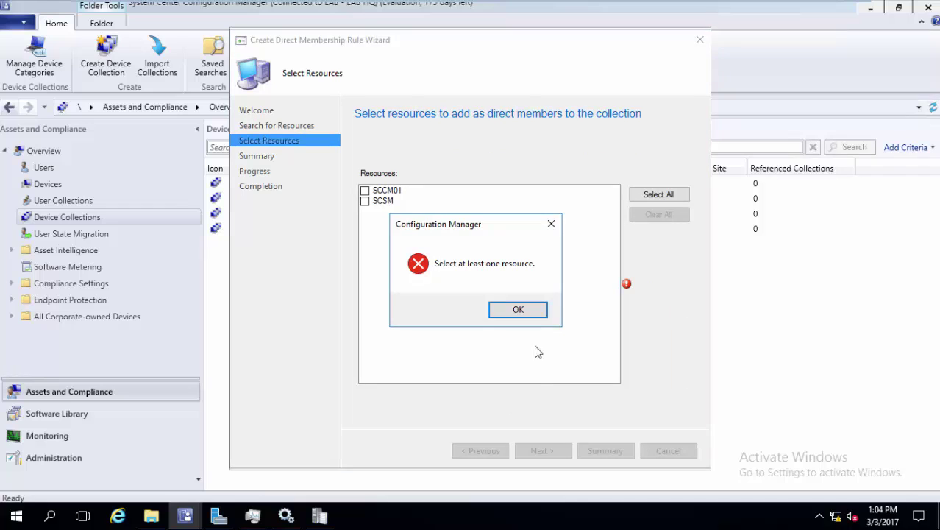
pyautogui.click(540, 315)
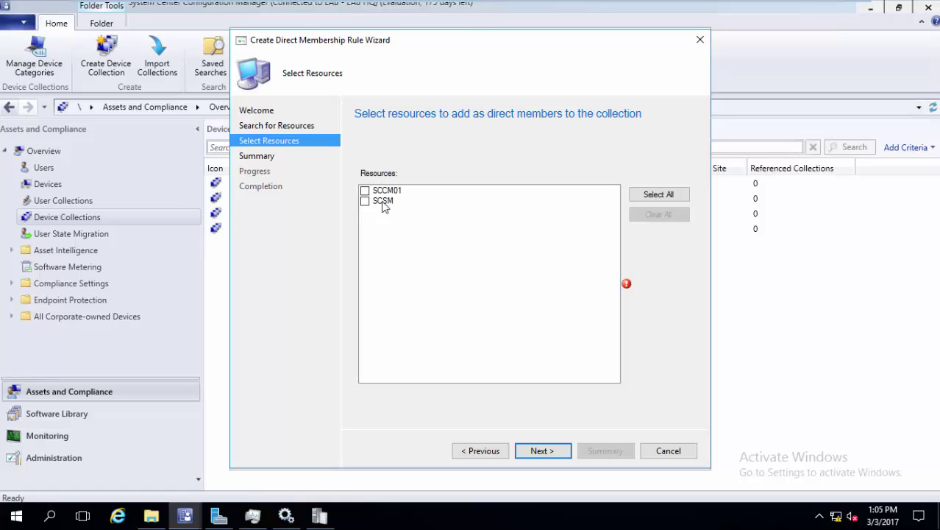
pyautogui.click(494, 454)
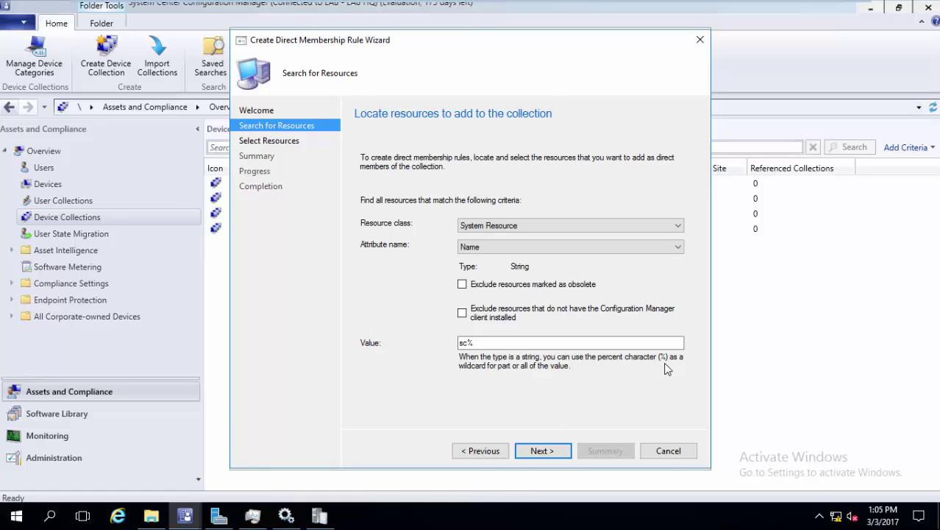
pyautogui.click(670, 449)
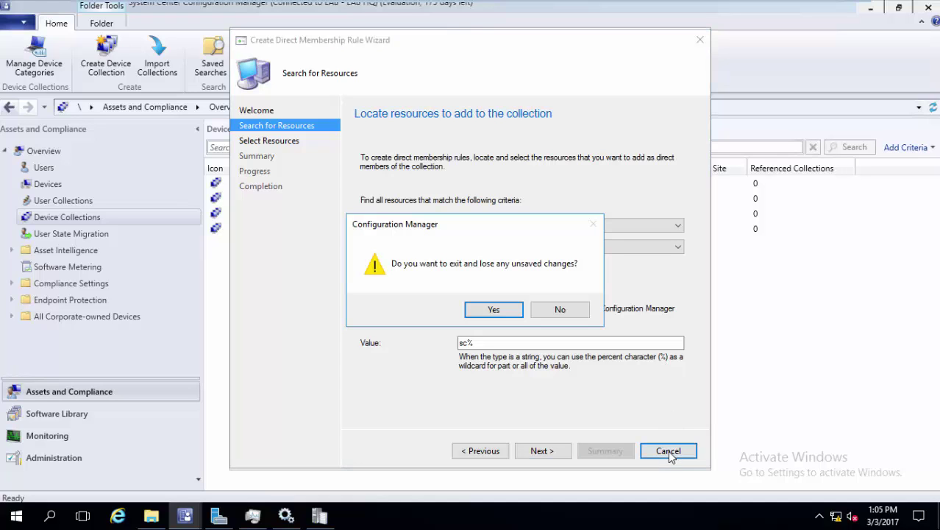
pyautogui.click(510, 309)
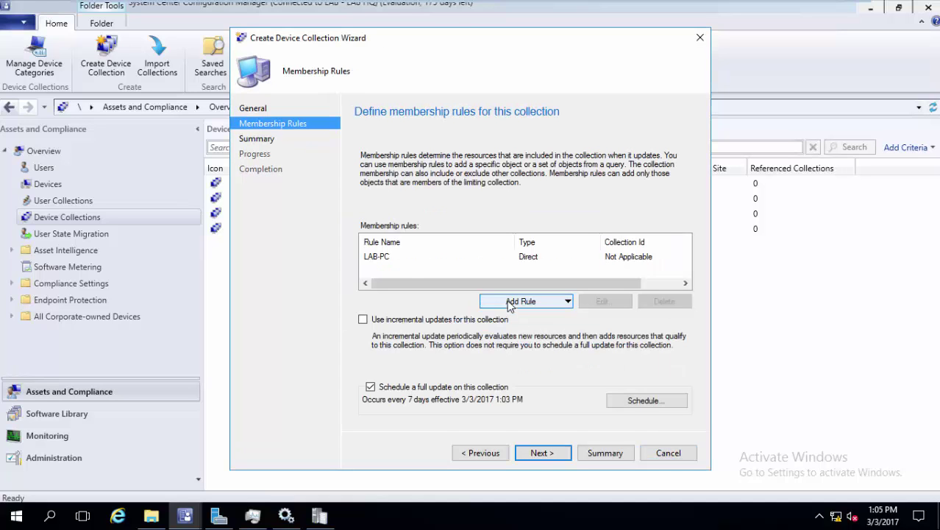
# Finish creating the device collection with the LAB-PC direct membership rule and close the wizard
pyautogui.click(407, 261)
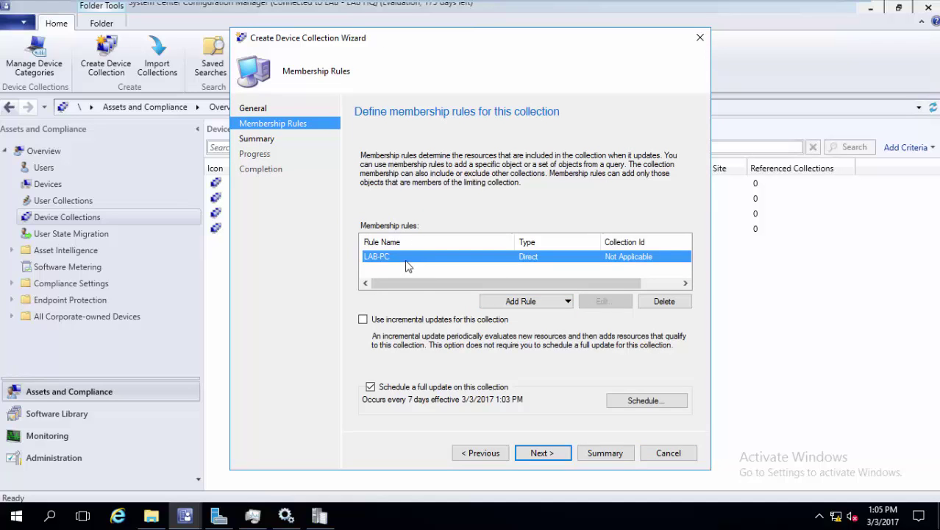
pyautogui.click(540, 453)
pyautogui.click(540, 453)
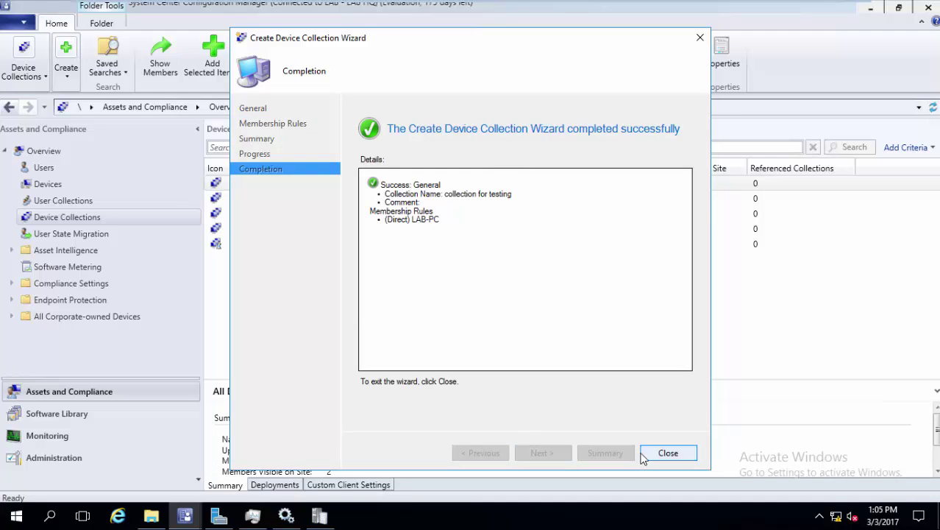
pyautogui.click(644, 453)
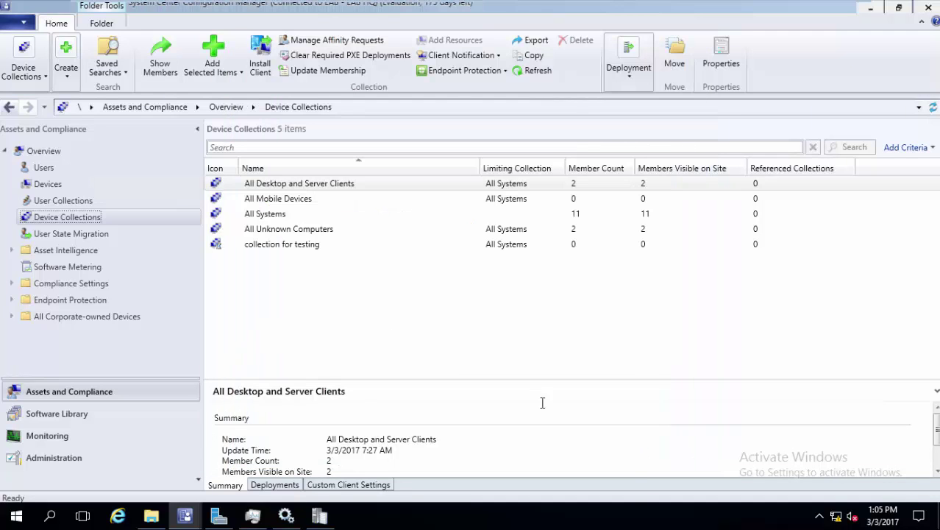
# Show the members of the device collection "collection for testing" and select LAB-PC
pyautogui.click(301, 248)
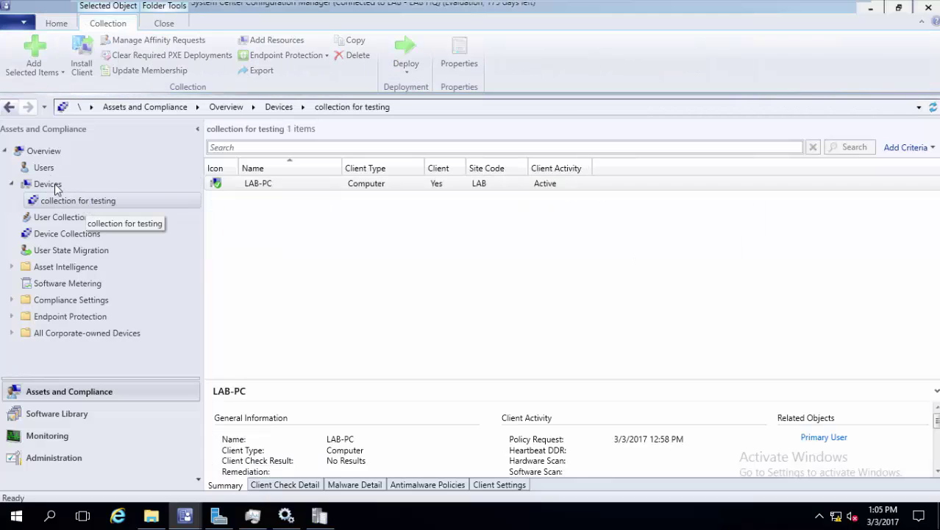
pyautogui.click(261, 185)
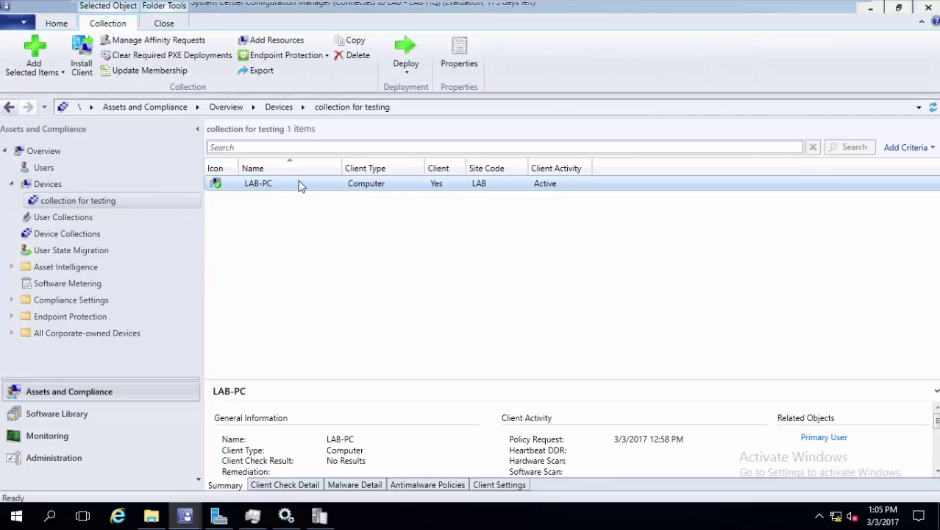
# Return to the device collections and examine the client notification and deployment actions offered for "collection for testing"
pyautogui.click(99, 235)
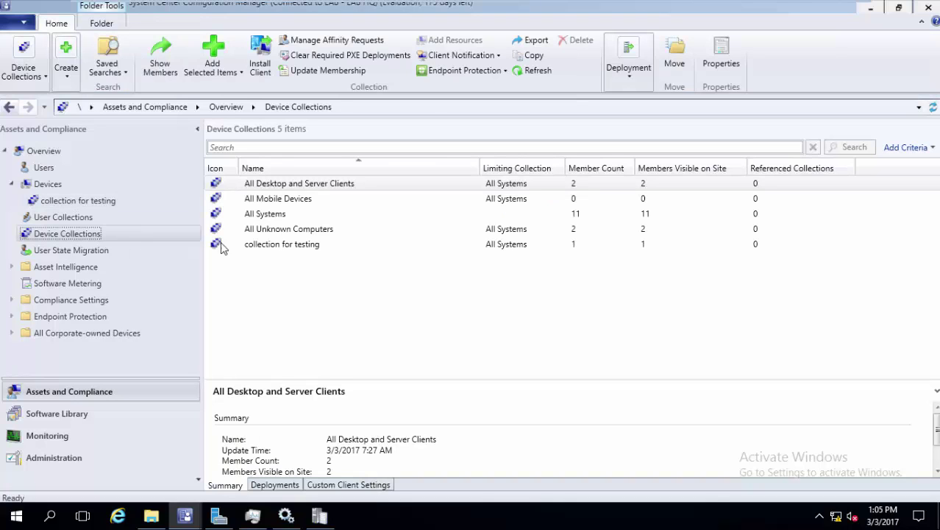
pyautogui.click(250, 243)
pyautogui.rightClick(263, 249)
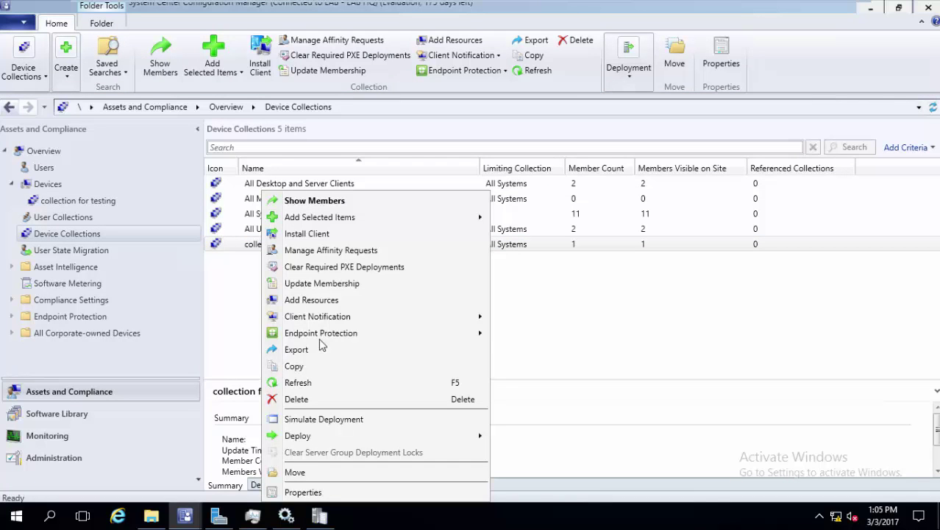
pyautogui.moveTo(362, 323)
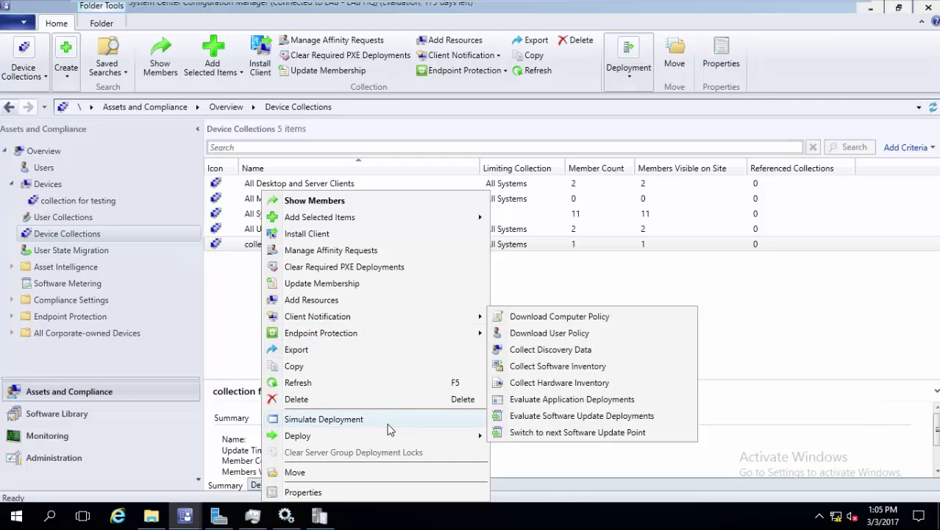
pyautogui.moveTo(404, 437)
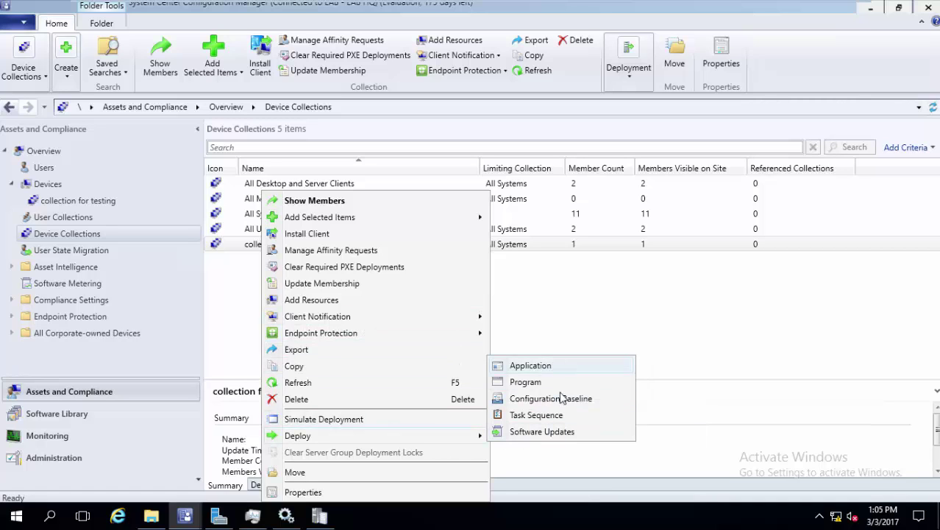
pyautogui.click(675, 283)
pyautogui.click(675, 283)
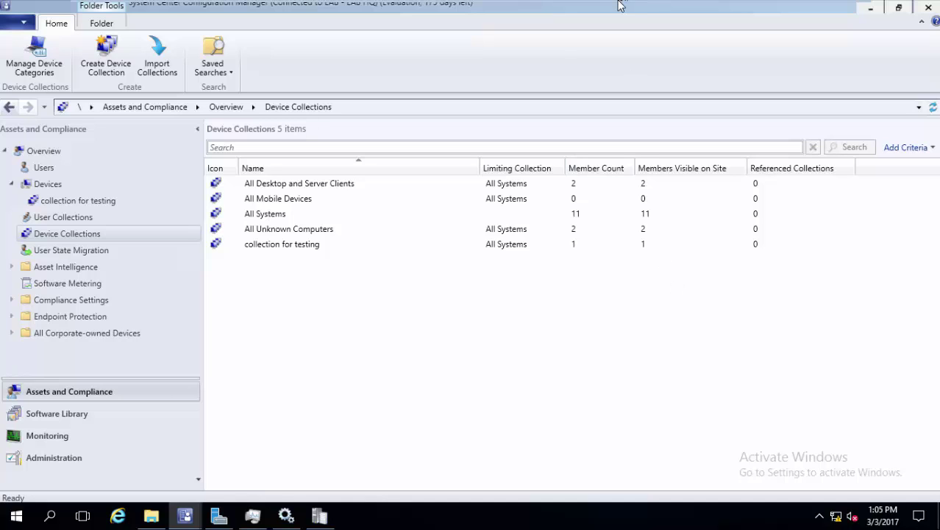
pyautogui.moveTo(616, 8)
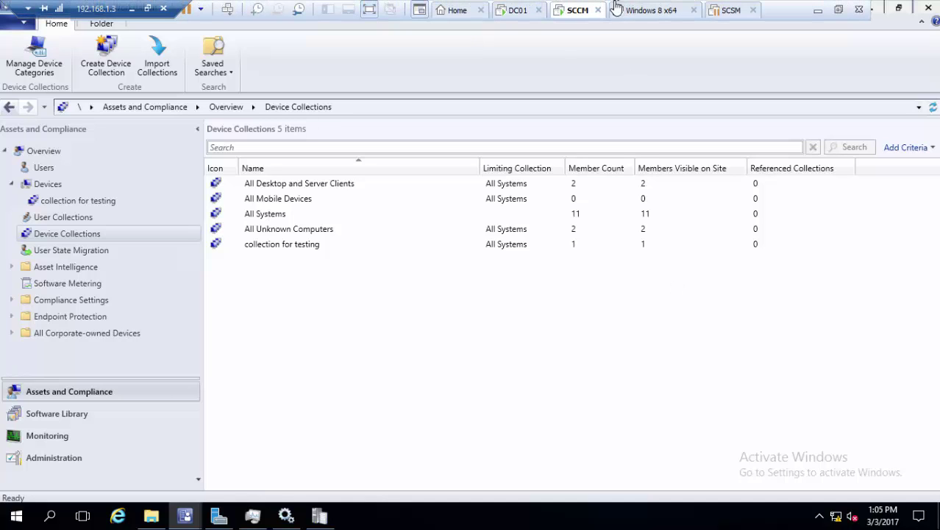
pyautogui.click(131, 8)
pyautogui.click(695, 515)
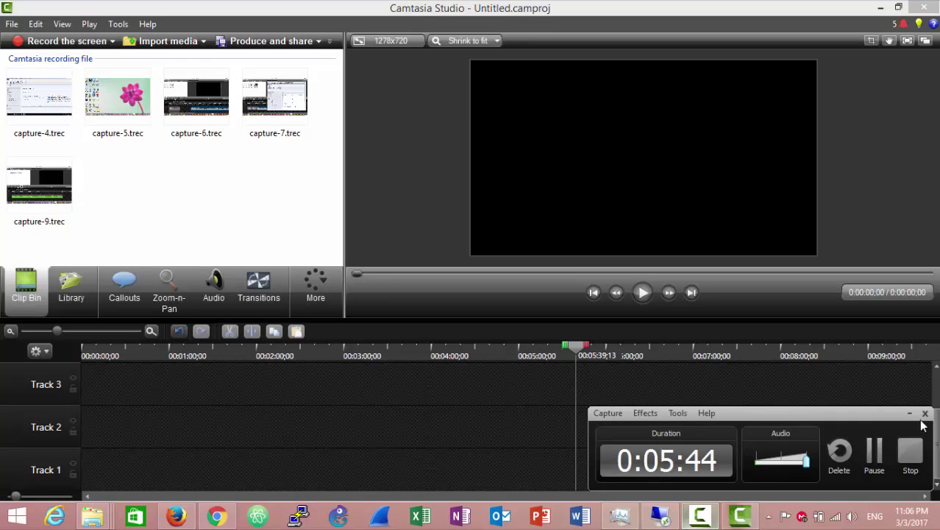